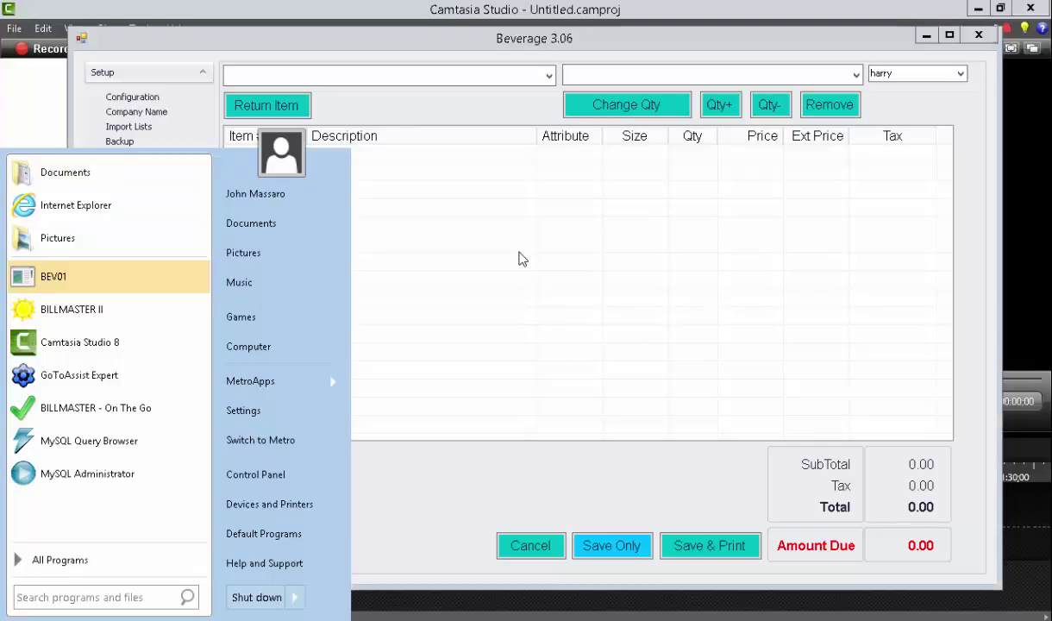
Dismiss the Windows Start menu to show the empty Beverage sales screen.
left_click(522, 259)
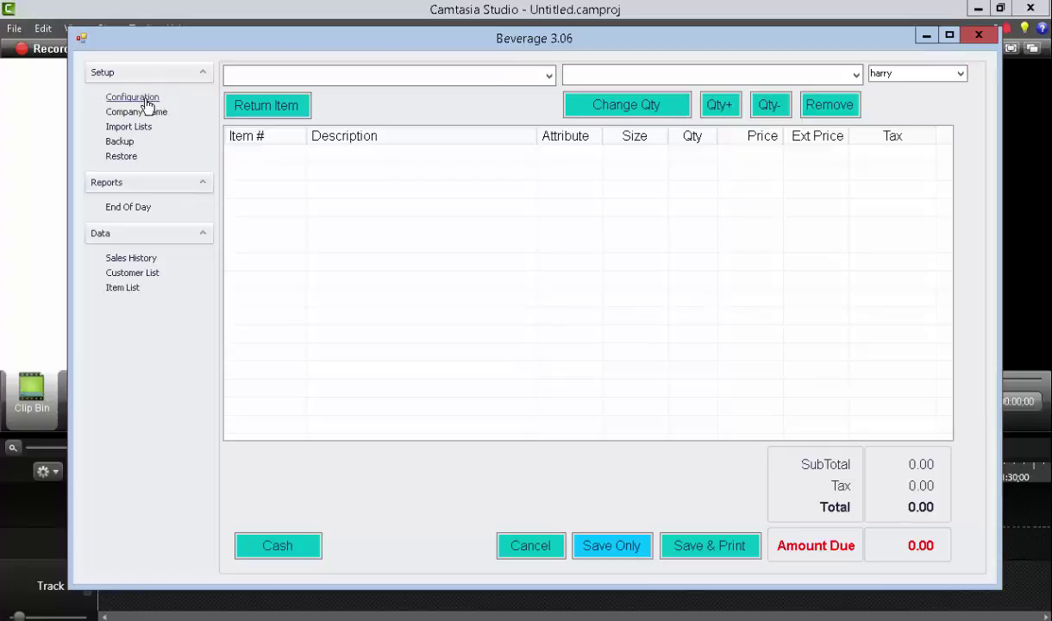
left_click(146, 104)
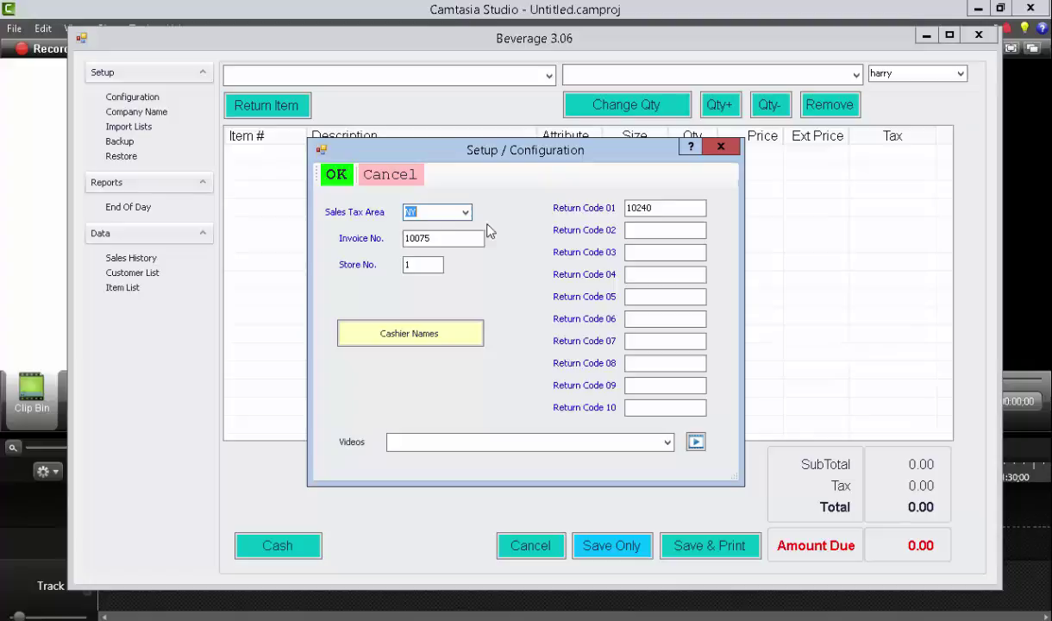
left_click(430, 265)
left_click(442, 335)
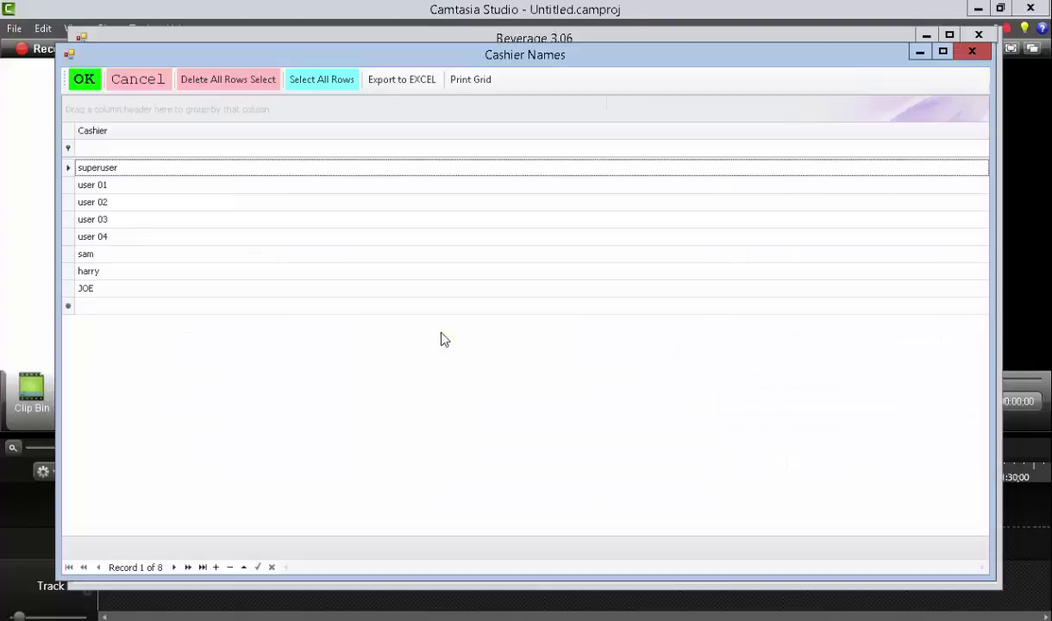
left_click(160, 306)
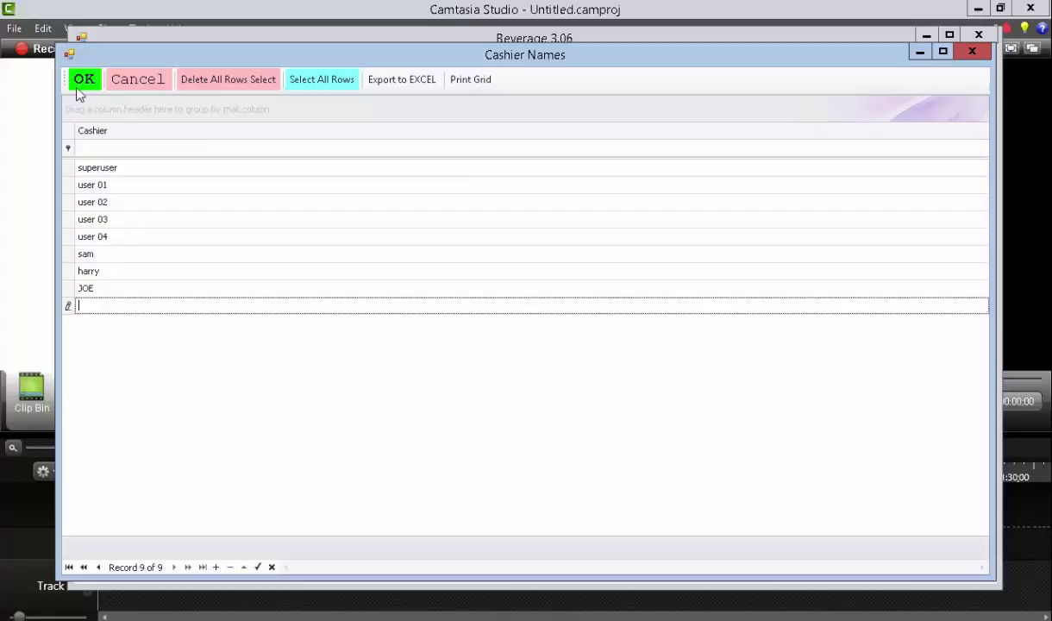
left_click(972, 53)
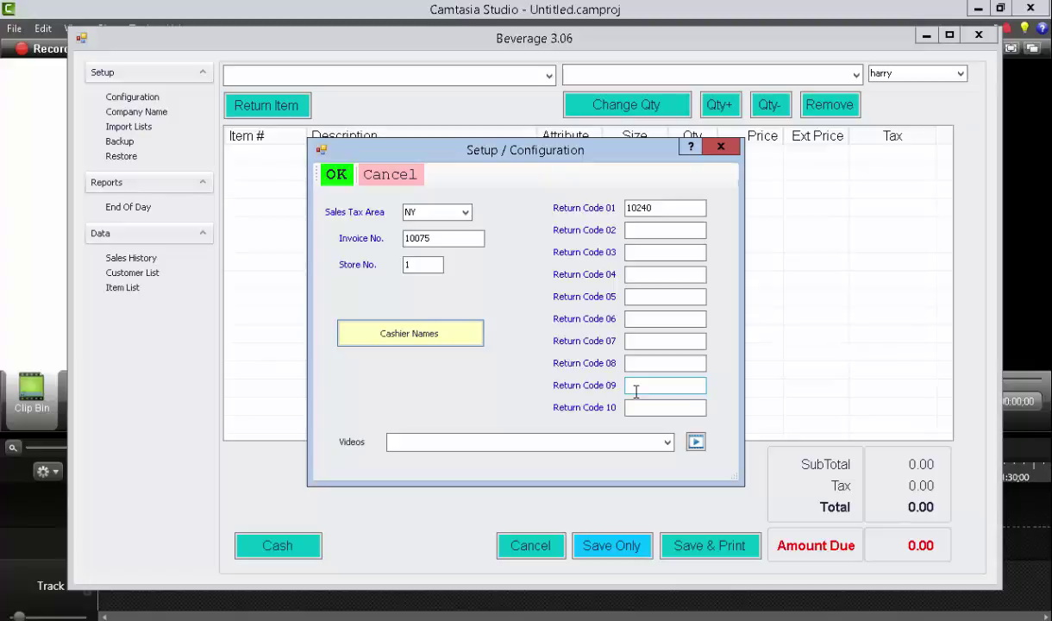
left_click(667, 442)
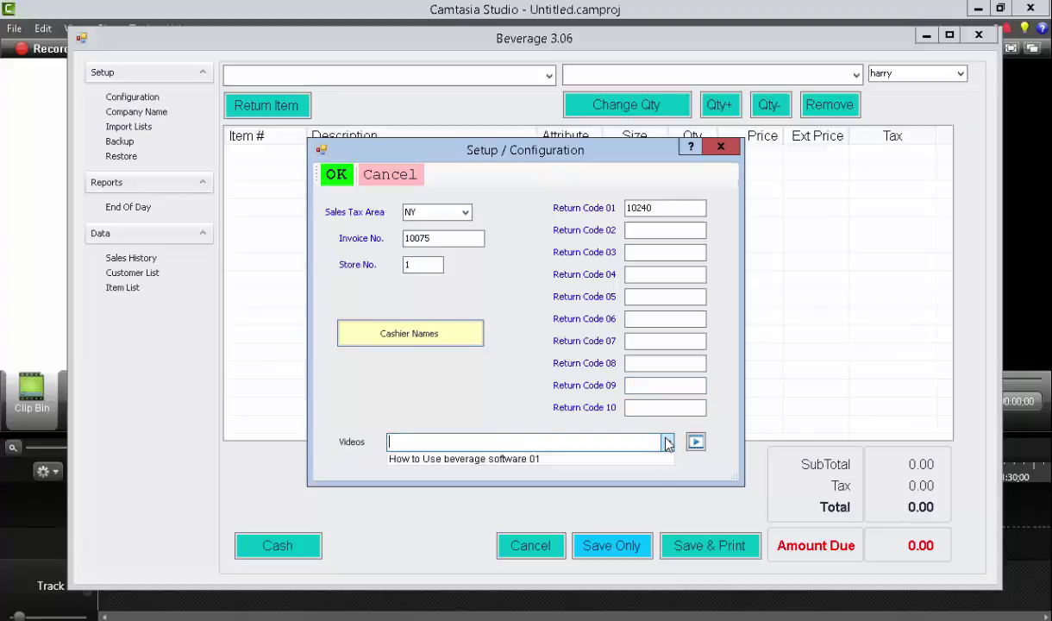
left_click(710, 448)
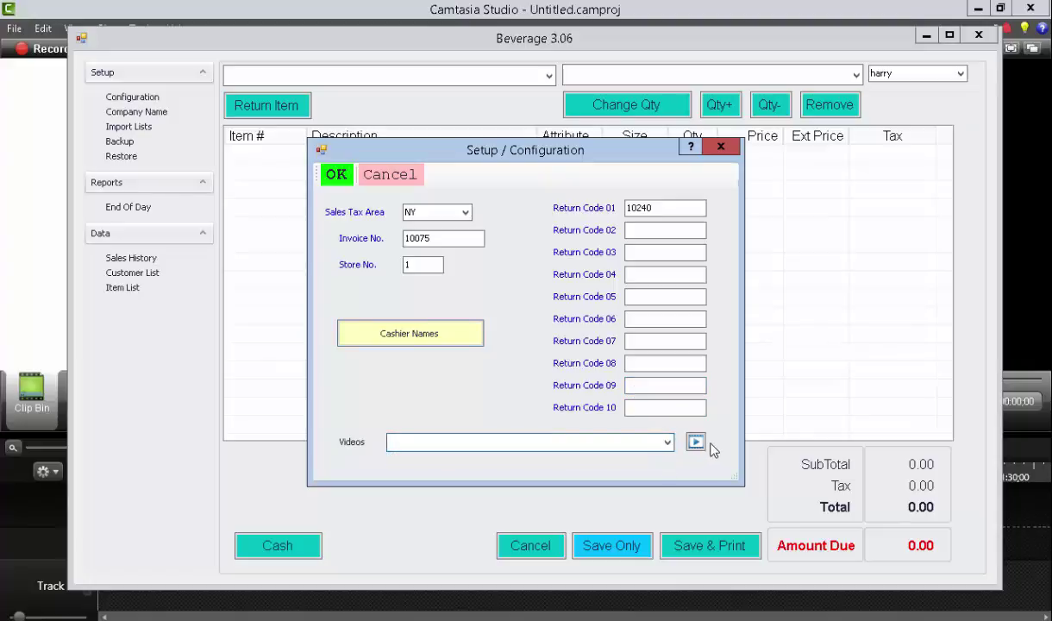
left_click(336, 175)
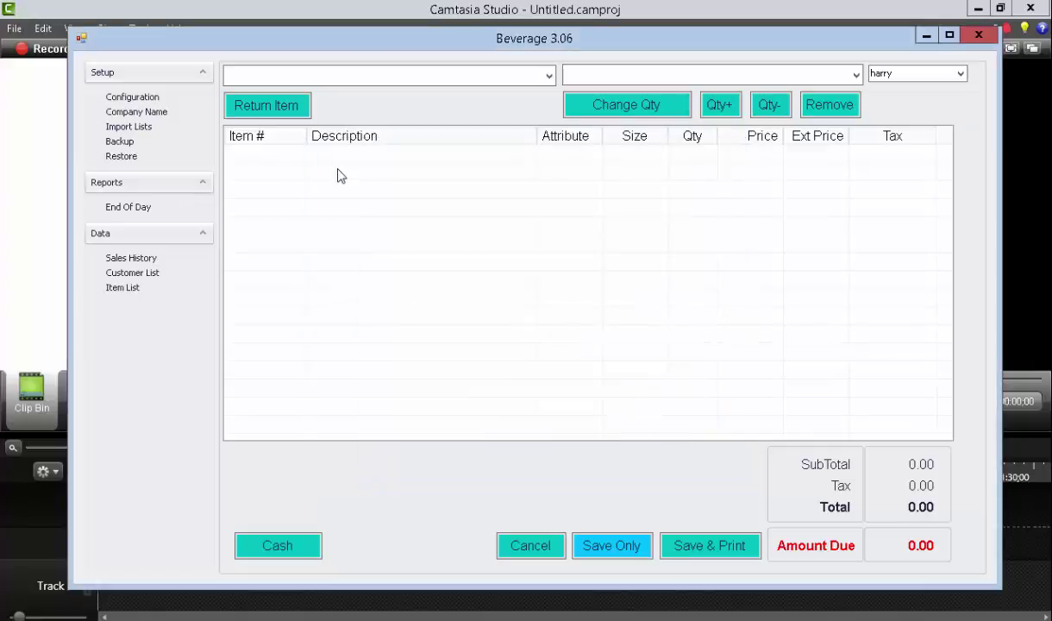
left_click(156, 117)
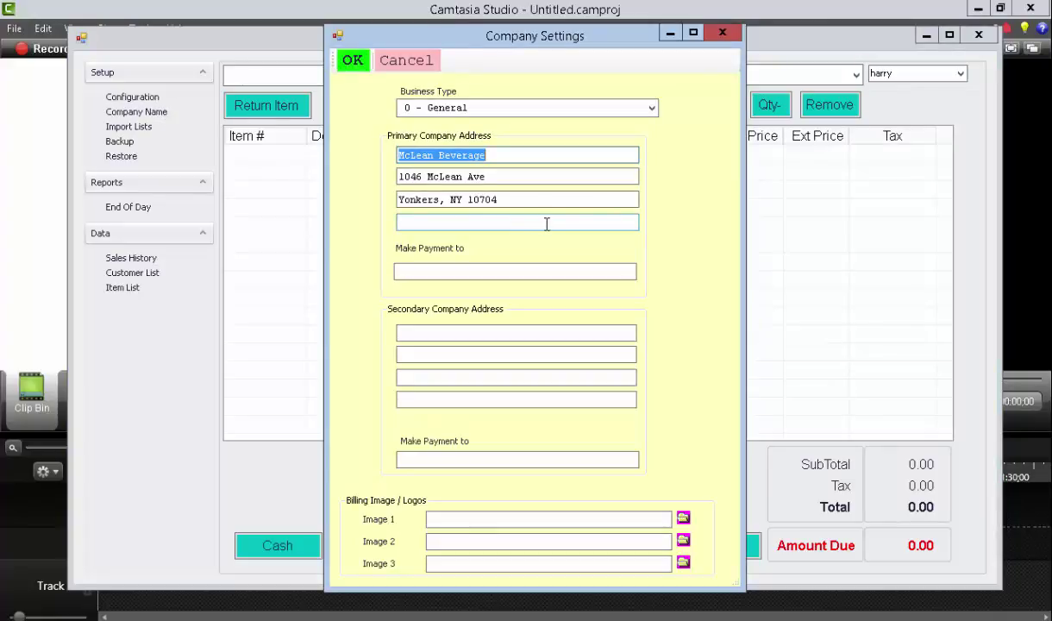
left_click(353, 61)
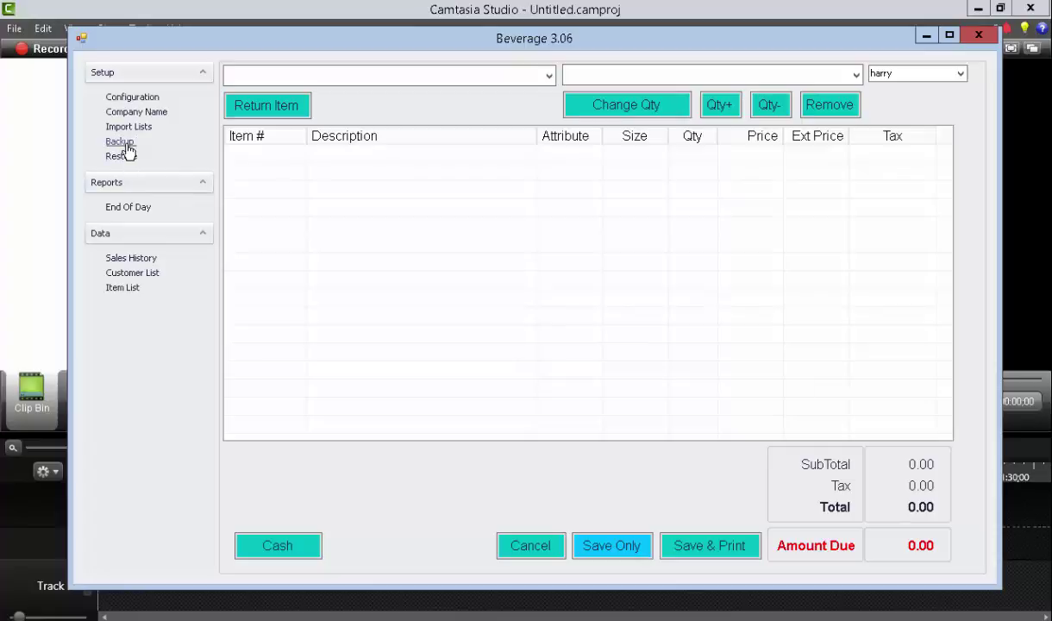
left_click(121, 143)
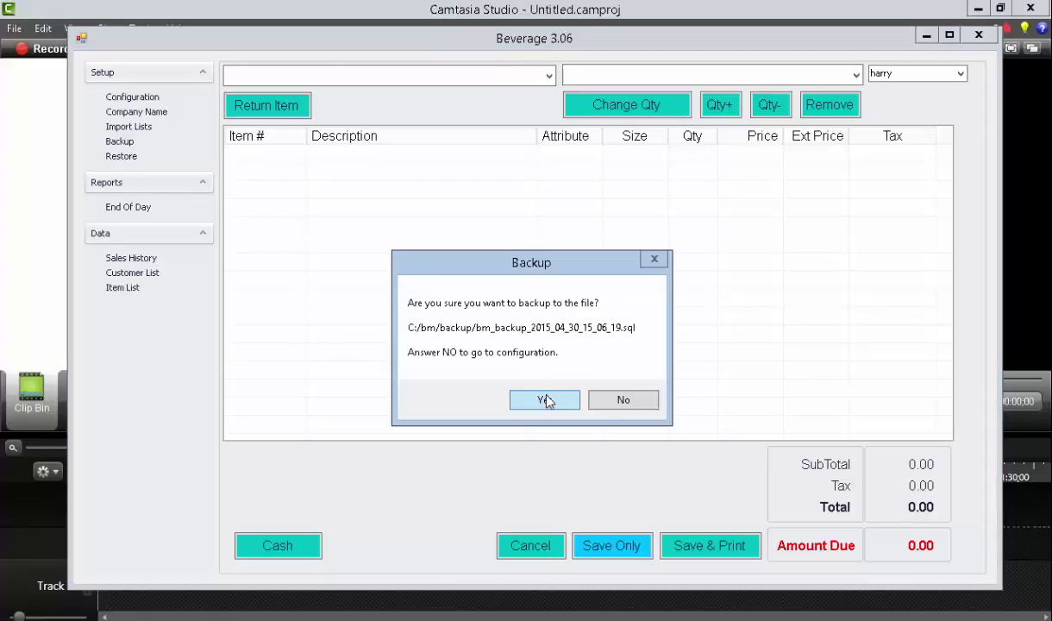
left_click(621, 401)
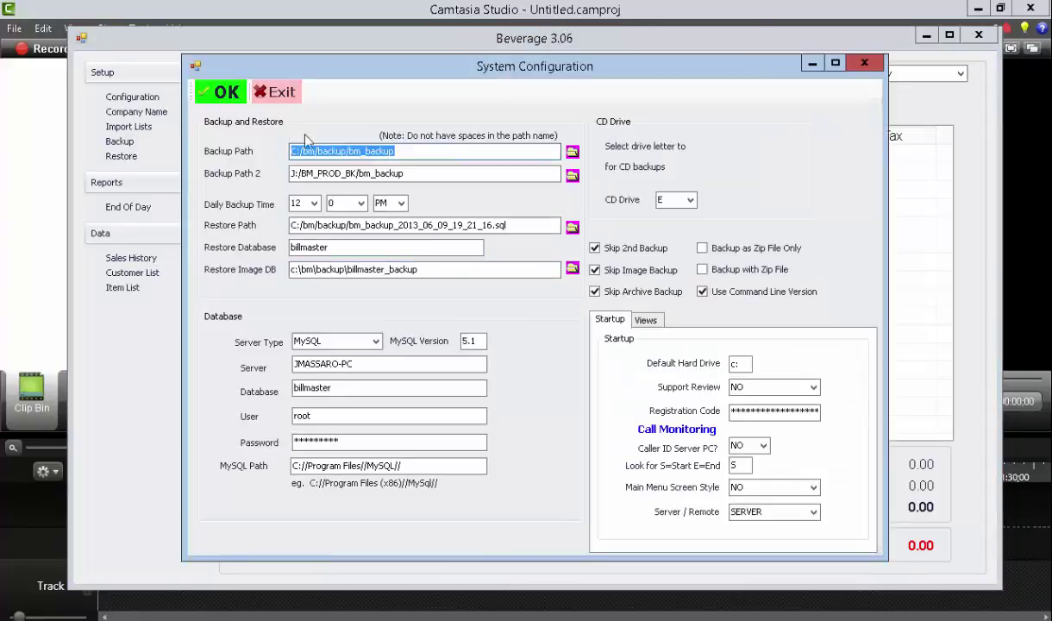
left_click(275, 93)
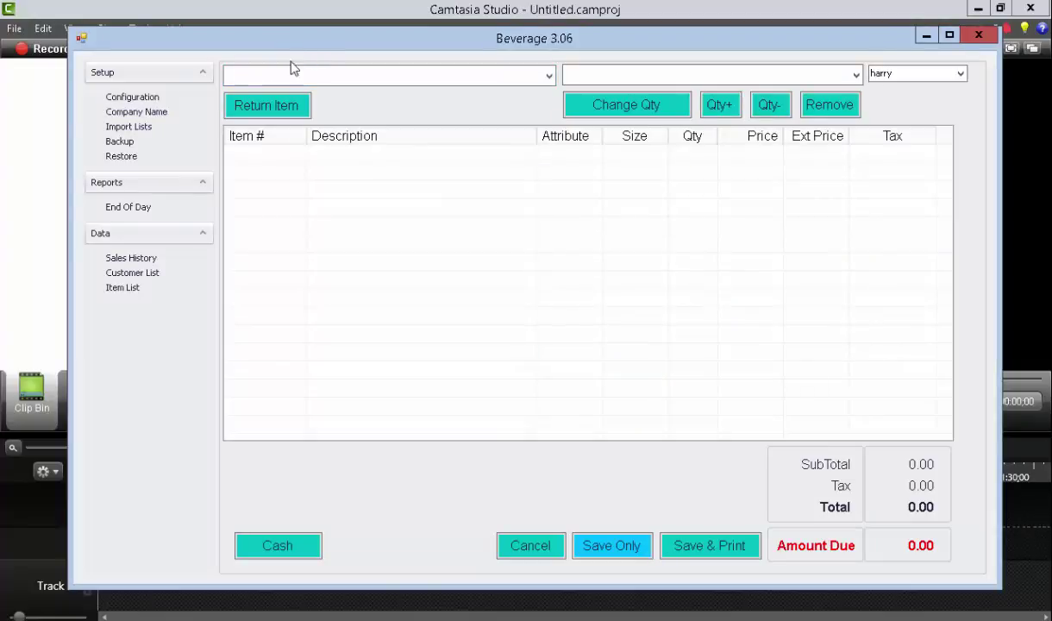
left_click(130, 208)
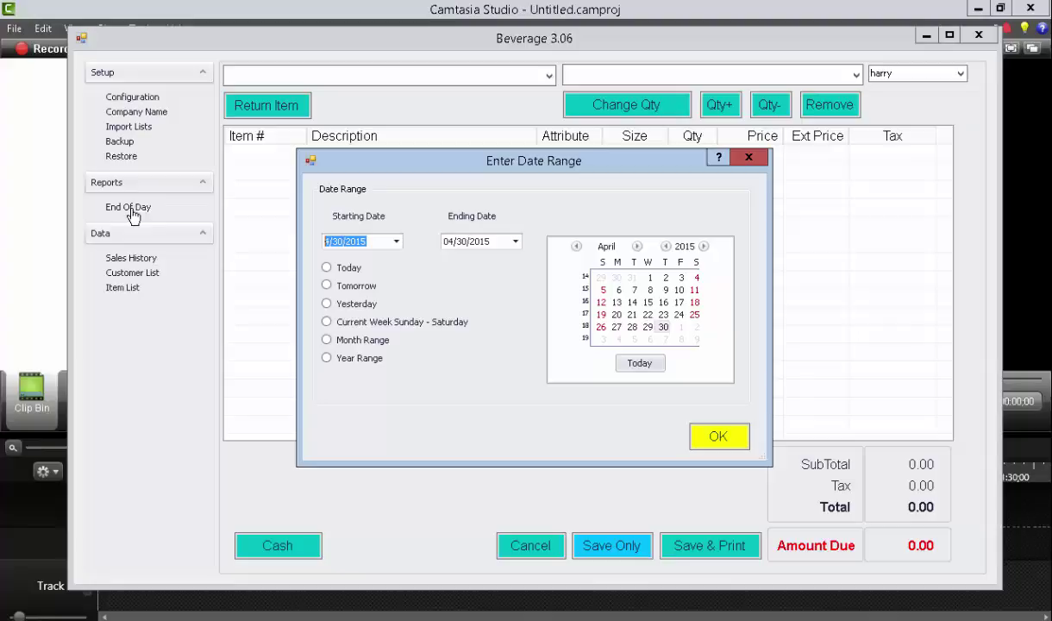
left_click(731, 439)
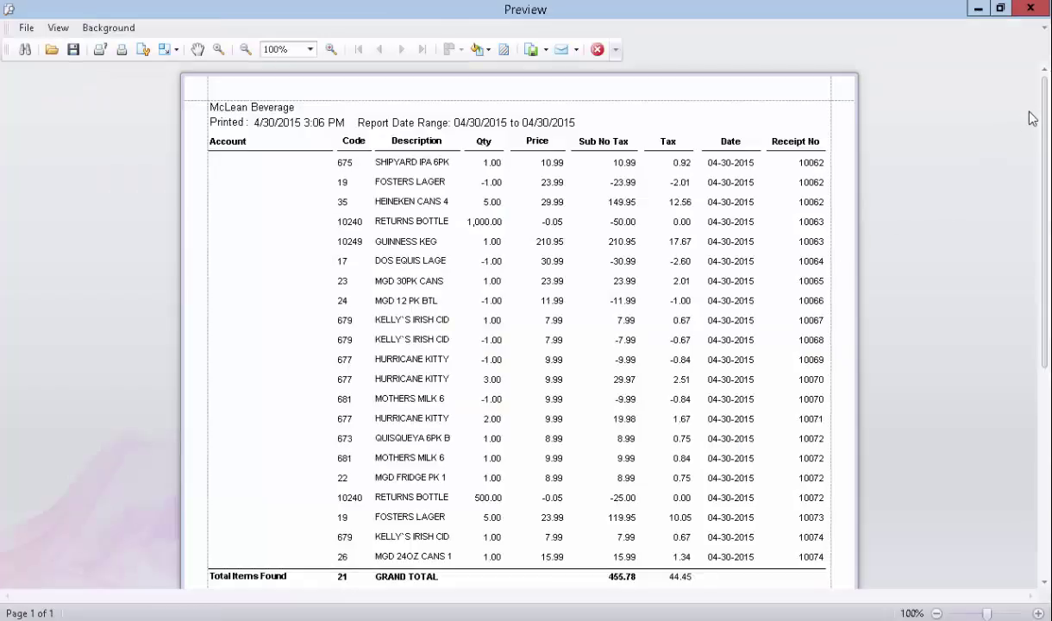
left_click_drag(1046, 121, 1046, 235)
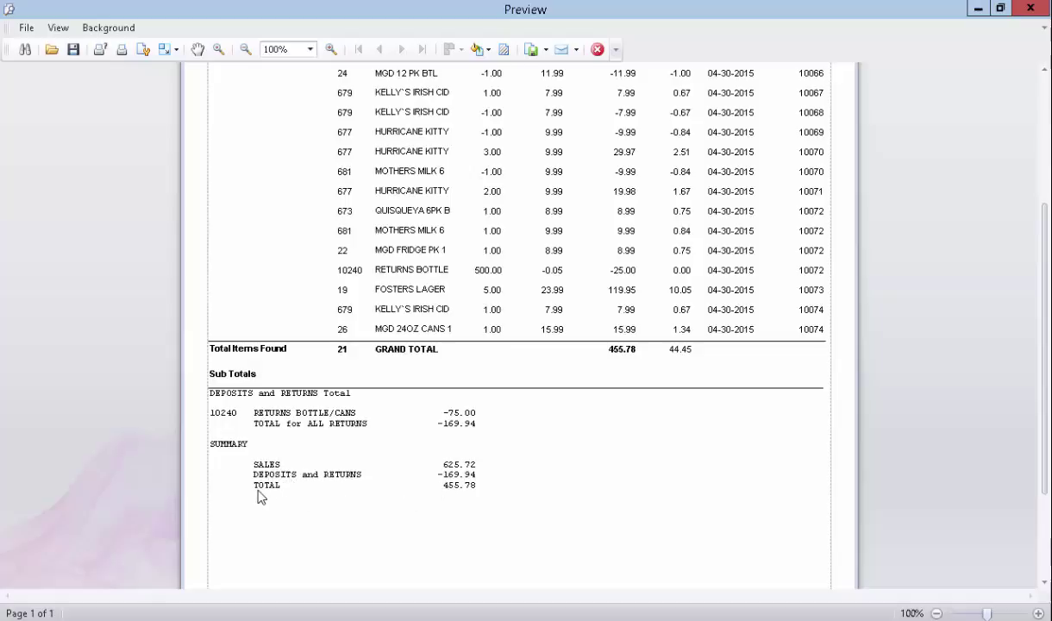
left_click(597, 49)
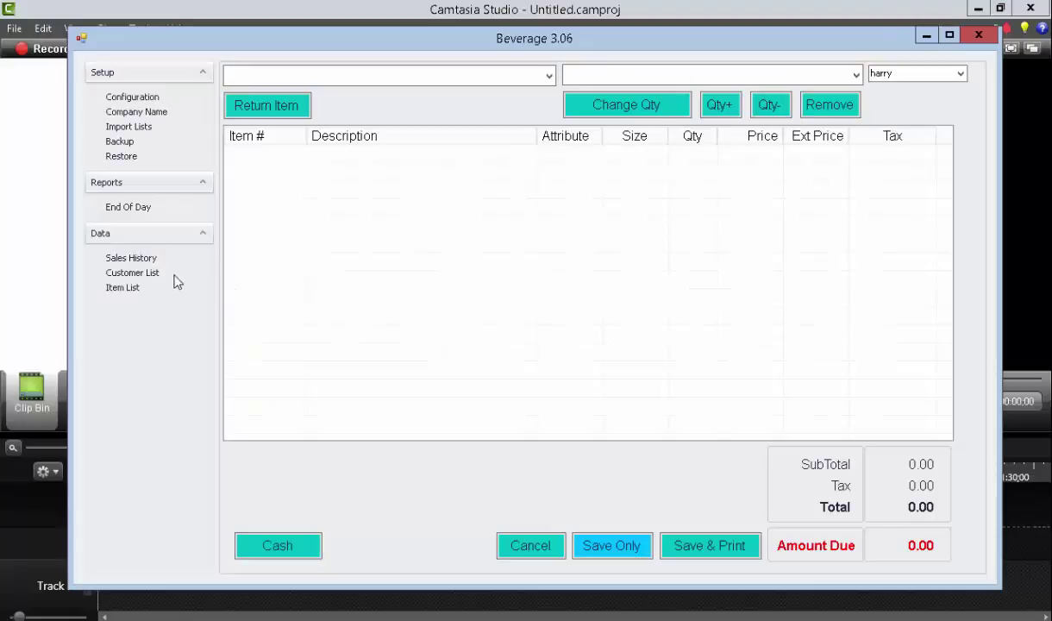
Group the sales history by Description and export it to Excel.
left_click(132, 260)
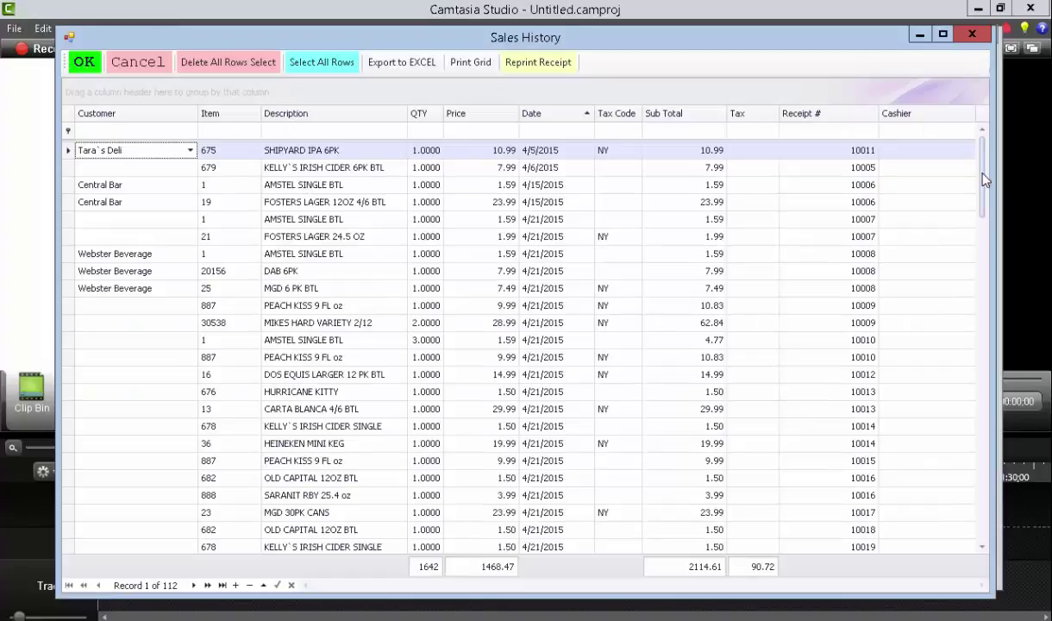
left_click_drag(985, 178, 955, 143)
mouse_move(136, 113)
left_mouse_down()
mouse_move(141, 82)
mouse_move(152, 112)
left_mouse_up()
left_click_drag(353, 122, 293, 91)
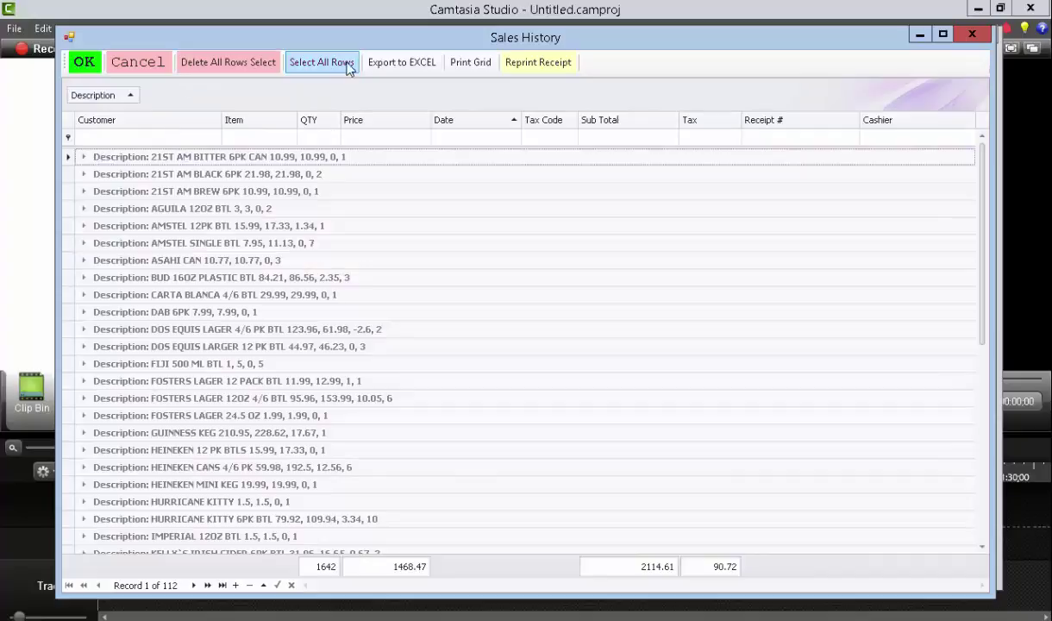
left_click(427, 78)
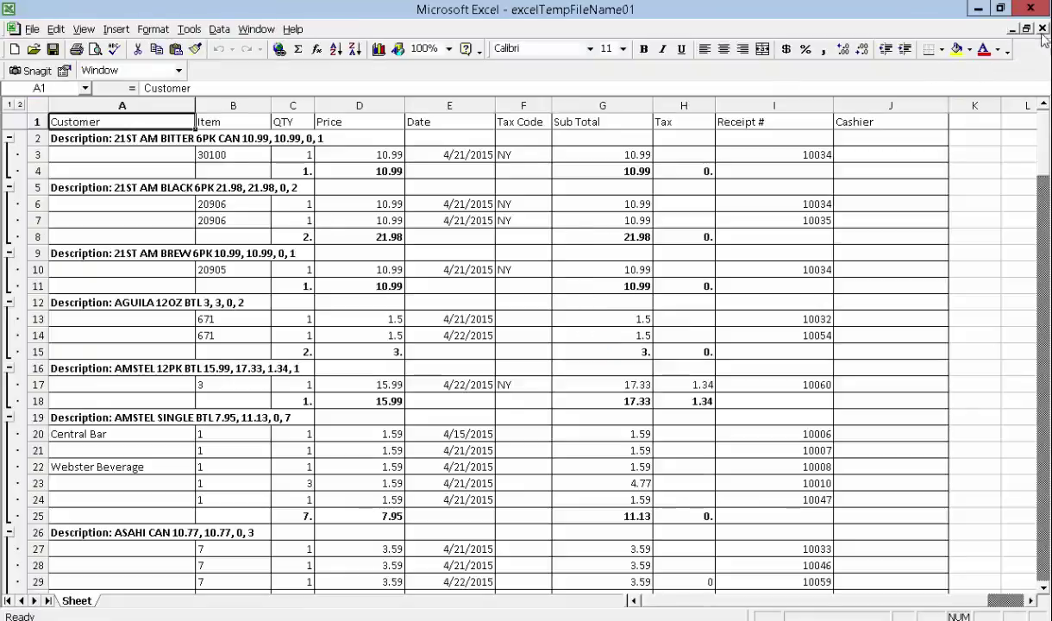
Close the exported Excel workbook without saving and close the sales history.
left_click(1030, 8)
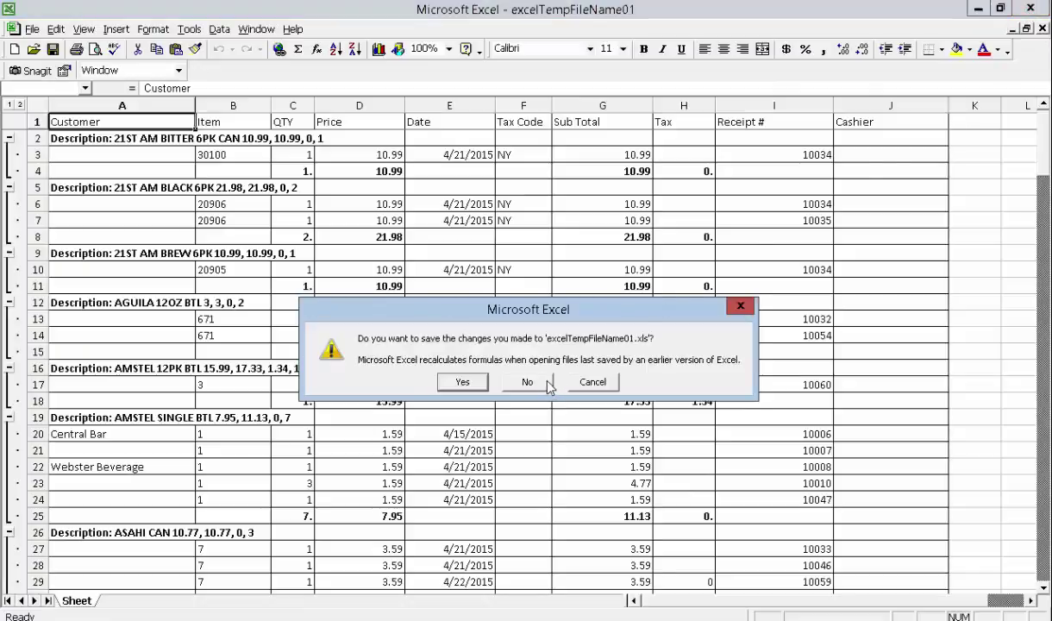
left_click(530, 382)
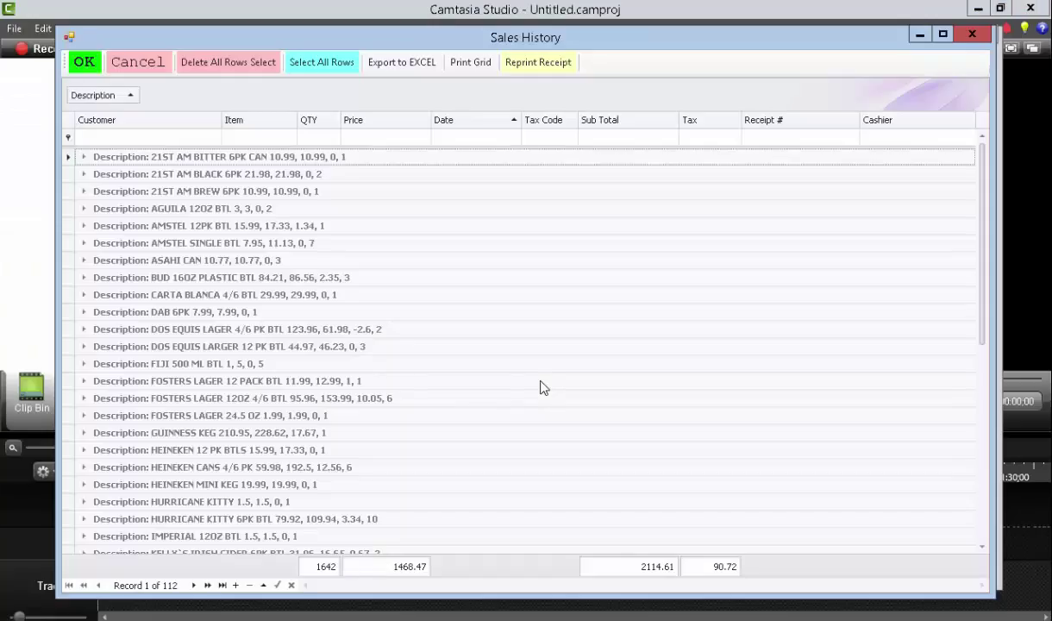
left_click(157, 66)
Browse the Customer List (584 records) and Inventory Items (3159 records), closing each.
left_click(136, 275)
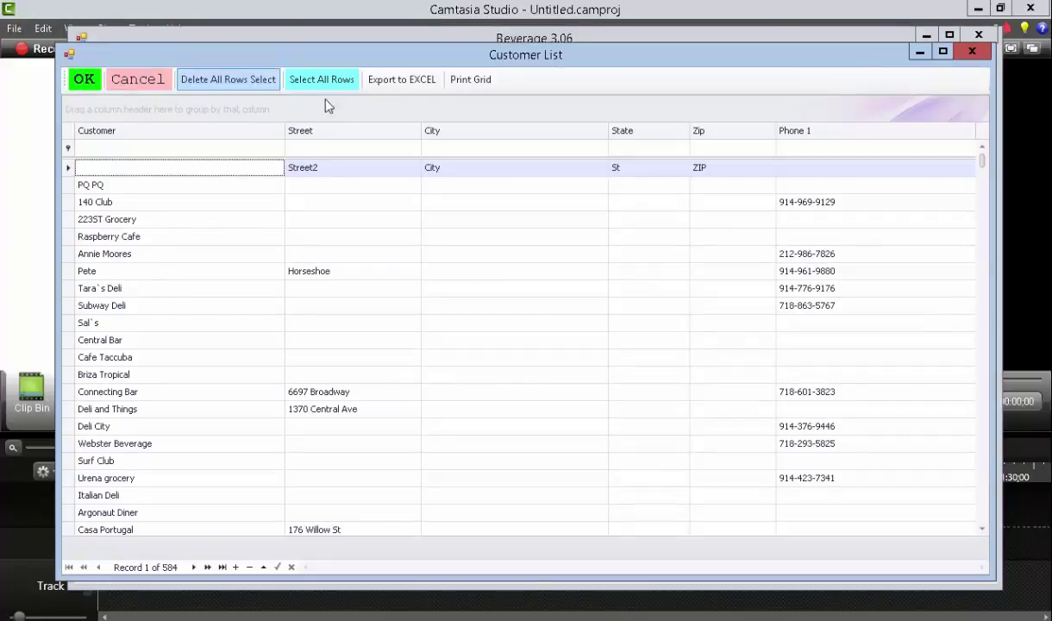
left_click(144, 79)
left_click(121, 290)
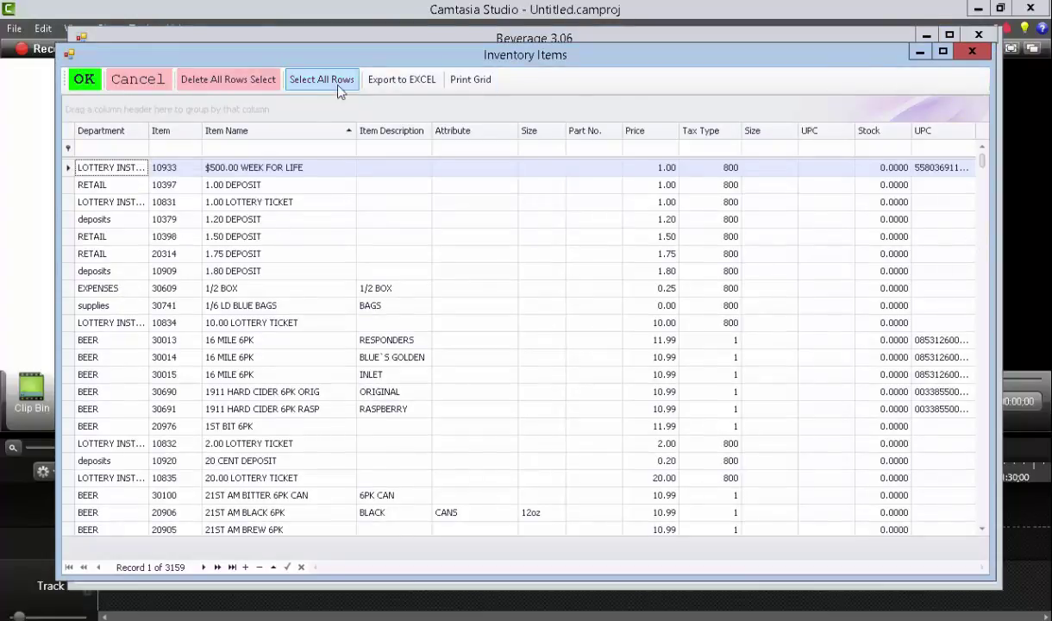
left_click(138, 82)
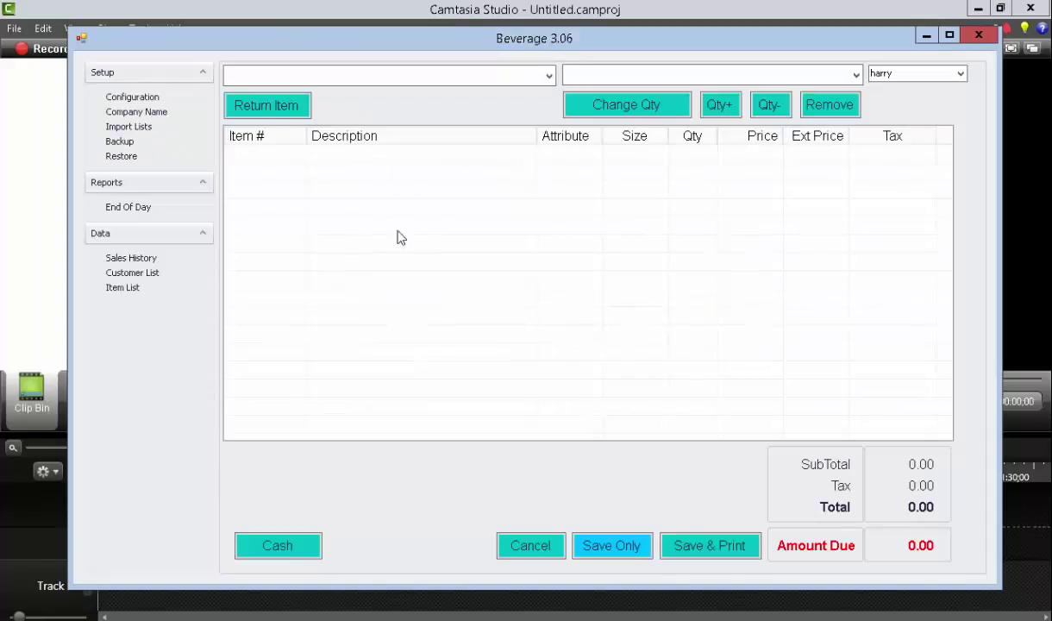
Set Tara's Deli as customer and add CARTA BLANCA 4/6 BTL, MGD 30PK CANS, FIJI 1 LIT 6 PACK.
left_click(855, 75)
left_click(744, 195)
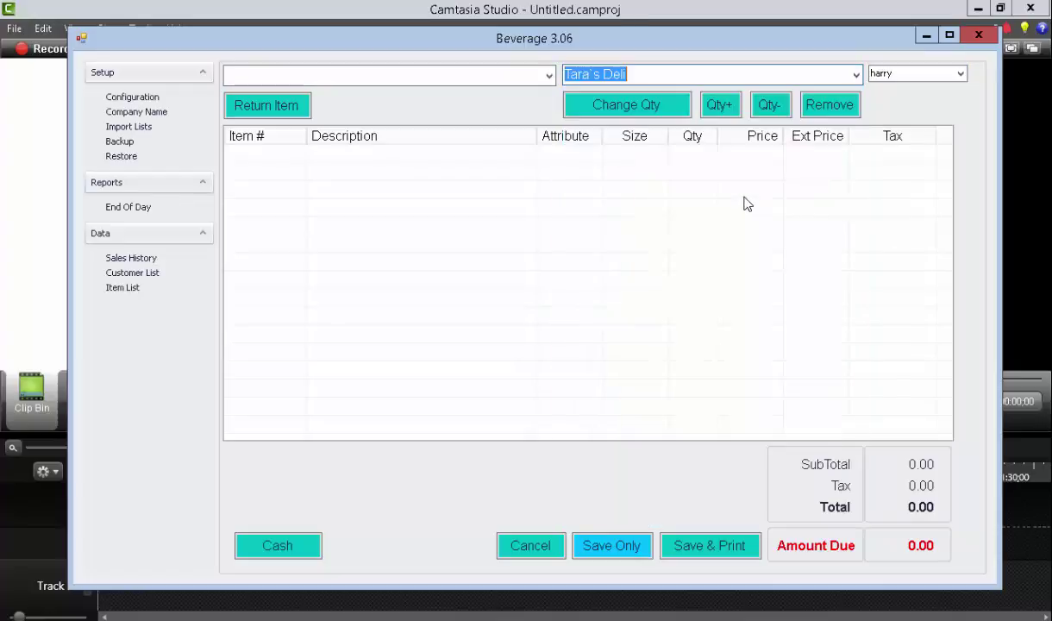
left_click(549, 79)
left_click(436, 304)
left_click(549, 78)
left_click(493, 211)
left_click(549, 77)
left_click(445, 331)
Test Qty+ and Qty- on MGD 30PK CANS, leaving its quantity at 1.
left_click(556, 171)
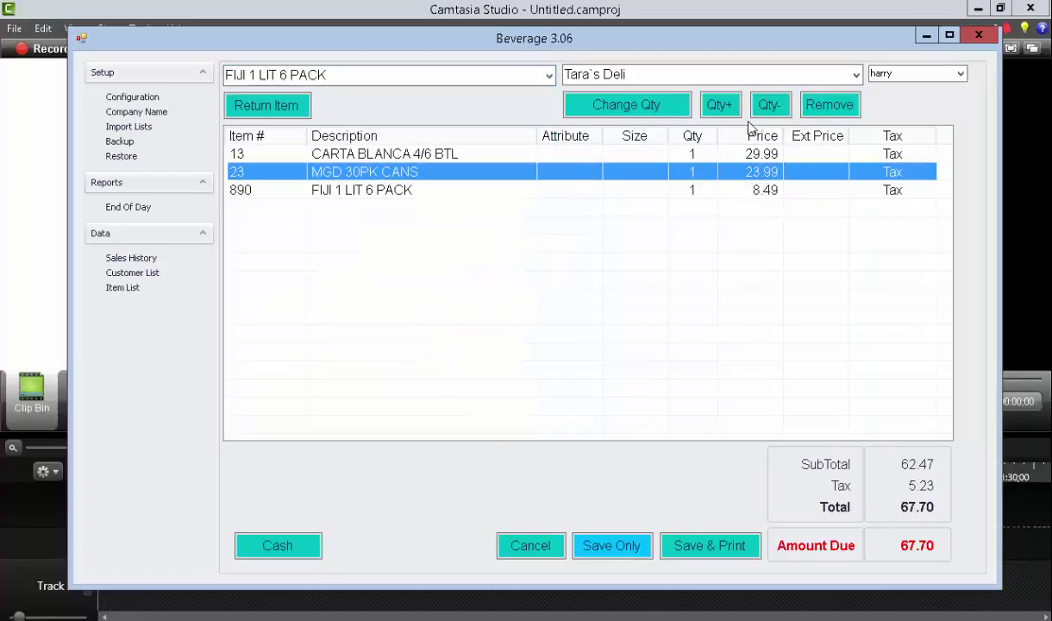
left_click(718, 104)
left_click(718, 104)
left_click(718, 105)
left_click(718, 104)
left_click(757, 105)
left_click(757, 104)
left_click(757, 104)
left_click(757, 104)
left_click(756, 104)
left_click(726, 107)
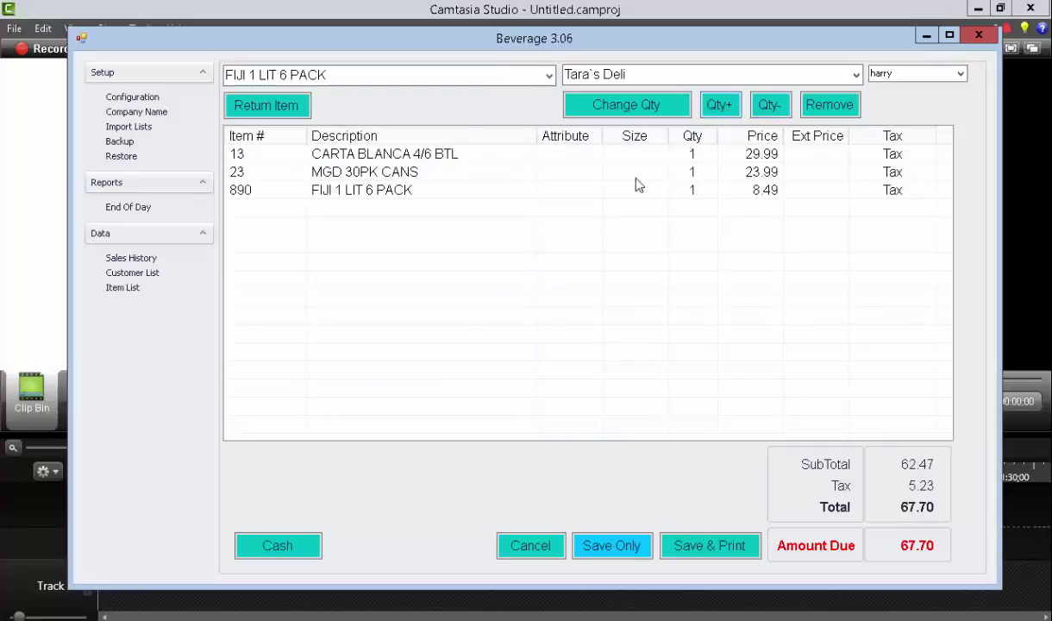
Add RETURNS BOTTLE/CANS to the sale by searching 'ret' in the item combo.
left_click(423, 80)
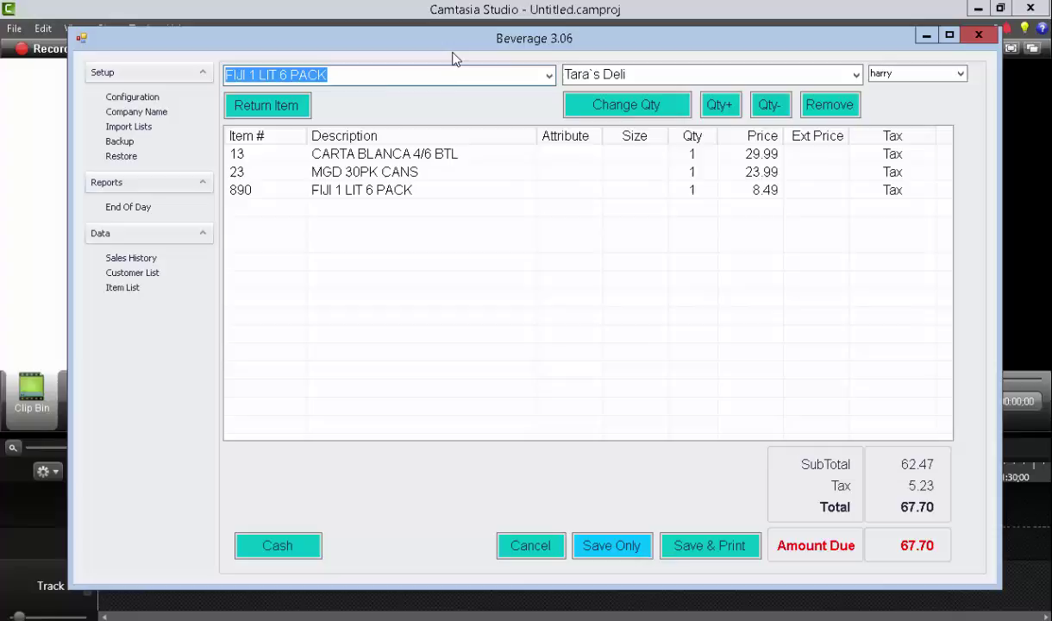
type("retURNS BOTTLE/")
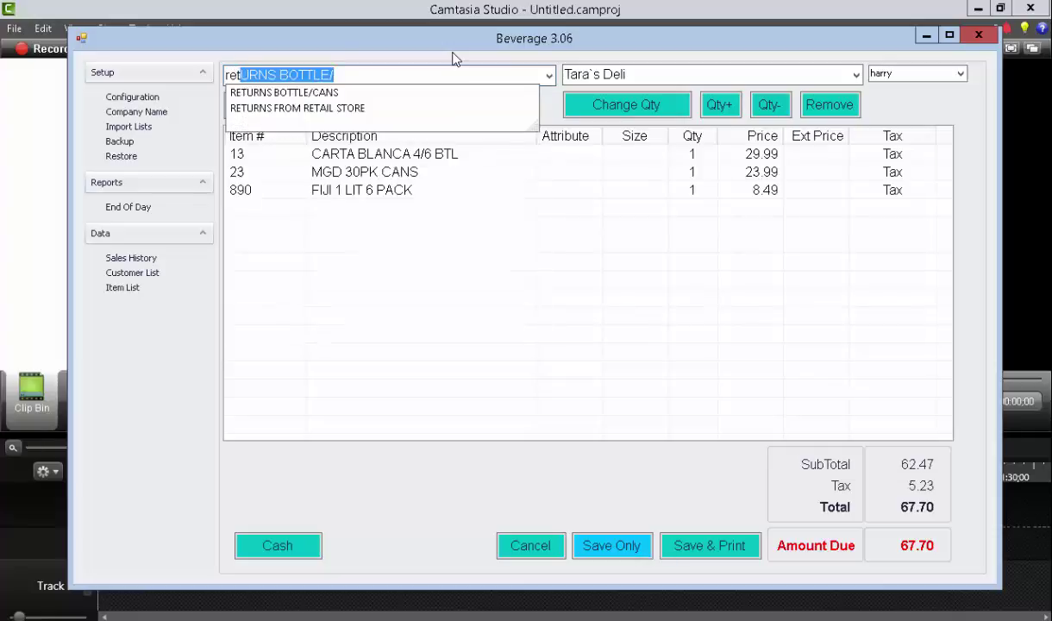
key("Return")
left_click(438, 75)
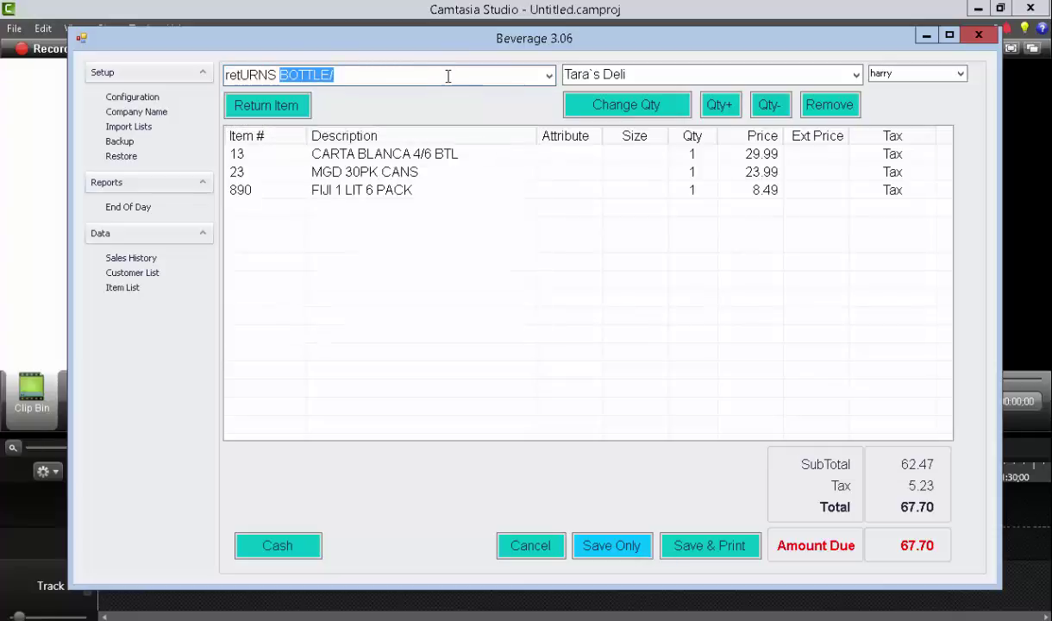
left_click(547, 77)
left_click(493, 95)
Set the RETURNS BOTTLE/CANS line quantity to 1000.
left_click(487, 209)
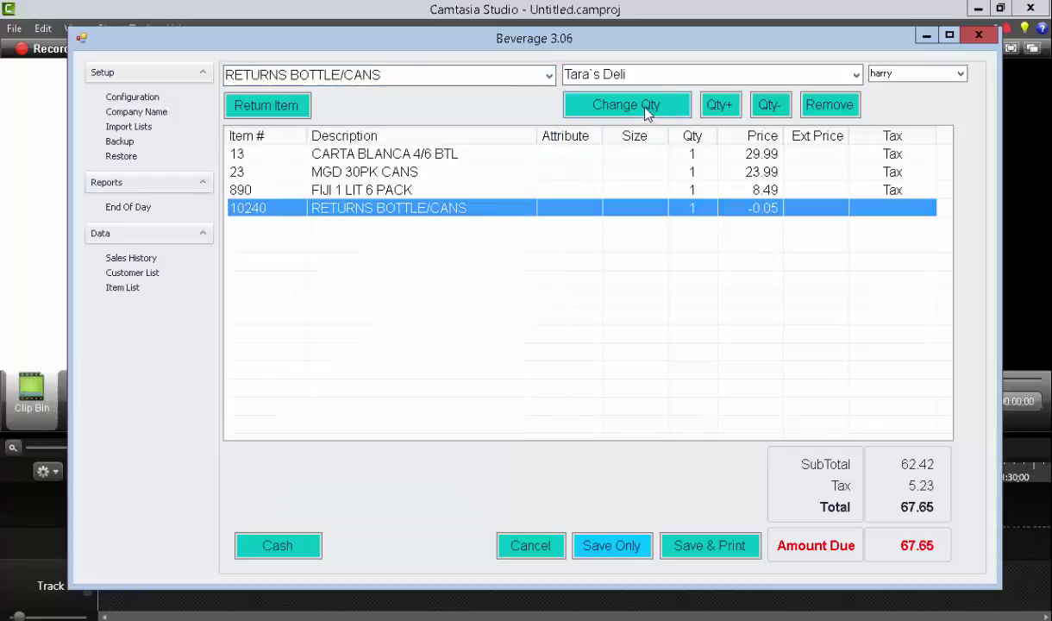
left_click(614, 104)
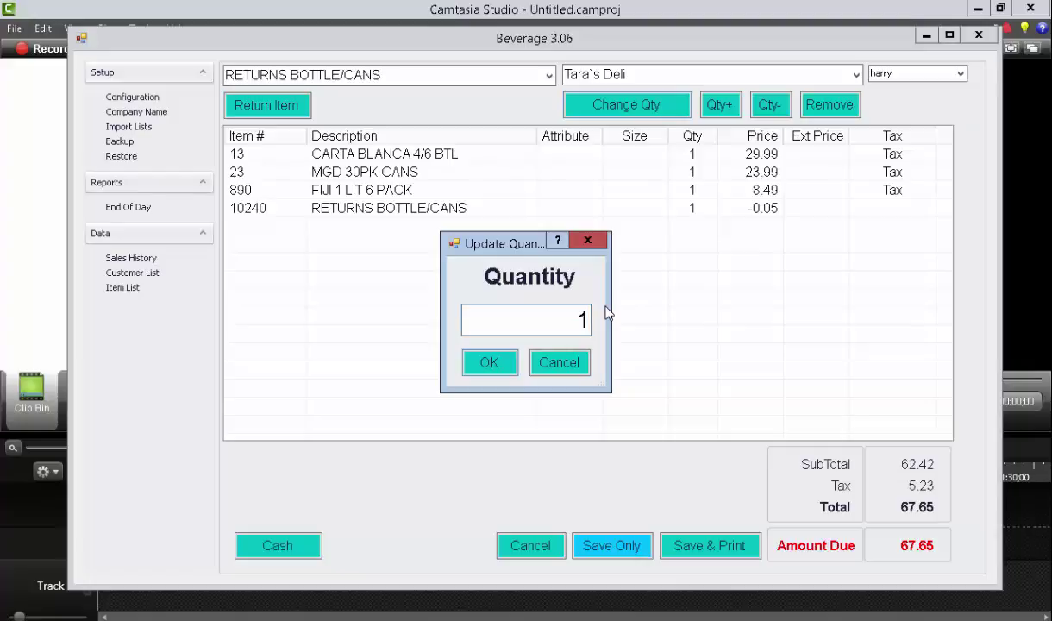
type("000")
key("Return")
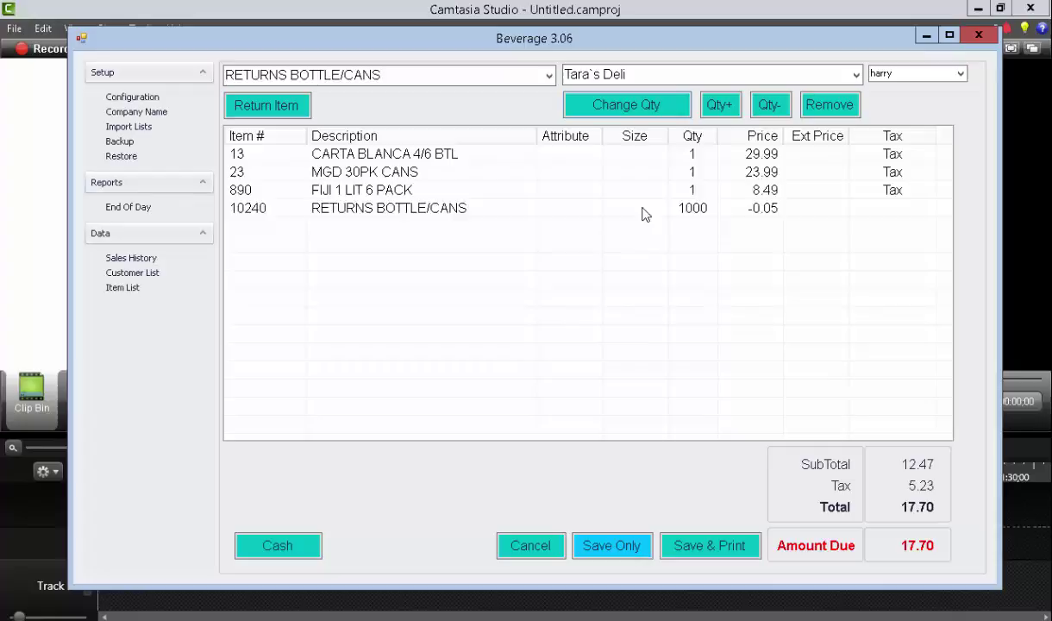
left_click(642, 210)
Remove MGD 30PK CANS, toggle CARTA BLANCA's return/sell status, and raise FIJI to quantity 3.
left_click(452, 172)
left_click(826, 104)
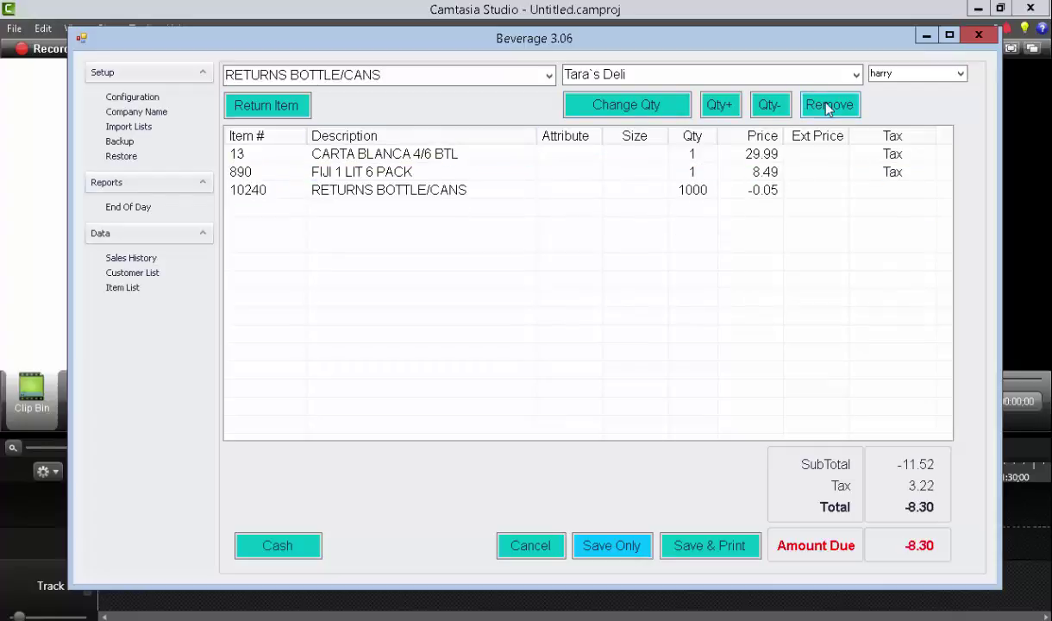
left_click(425, 173)
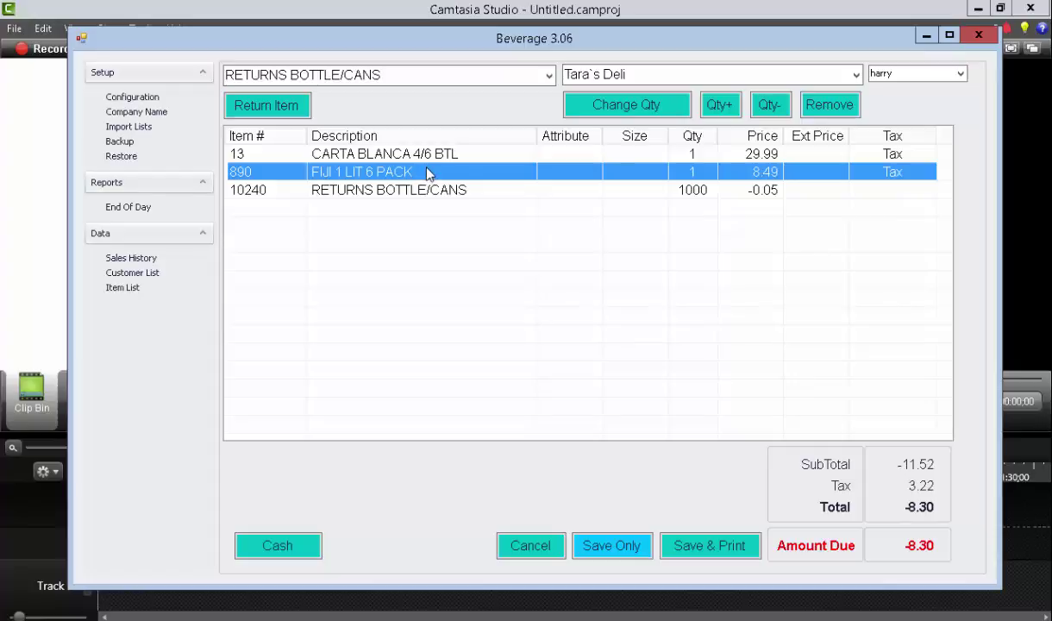
left_click(293, 105)
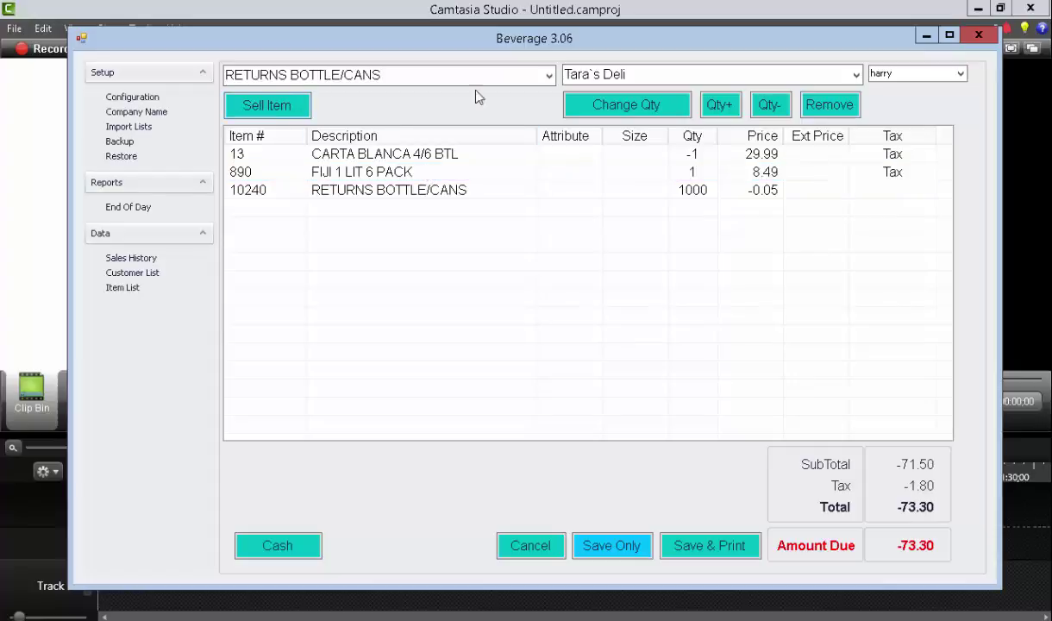
left_click(413, 153)
left_click(273, 105)
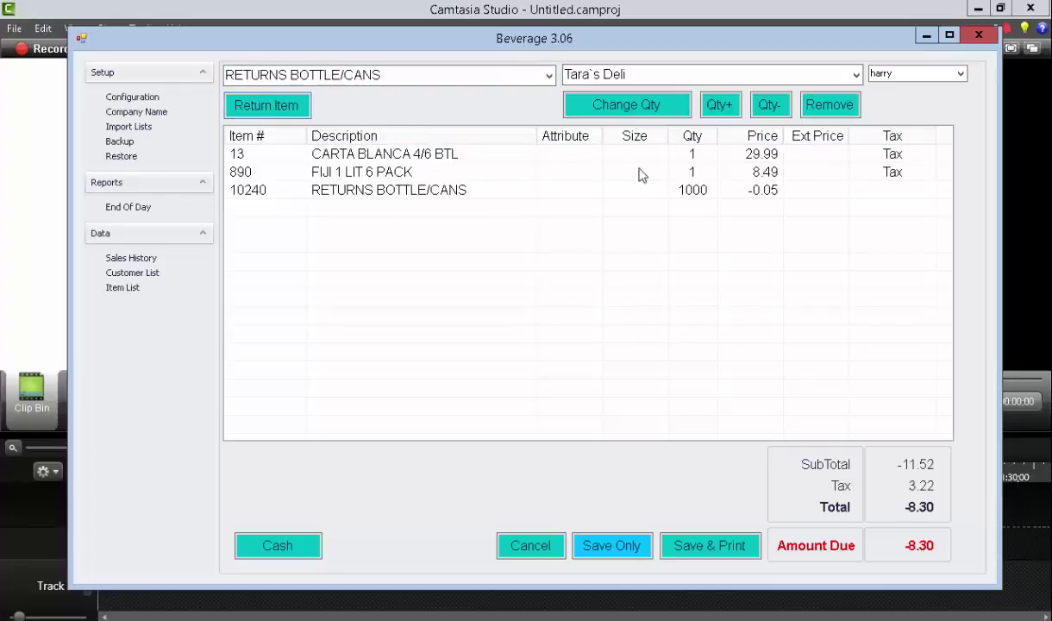
left_click(567, 172)
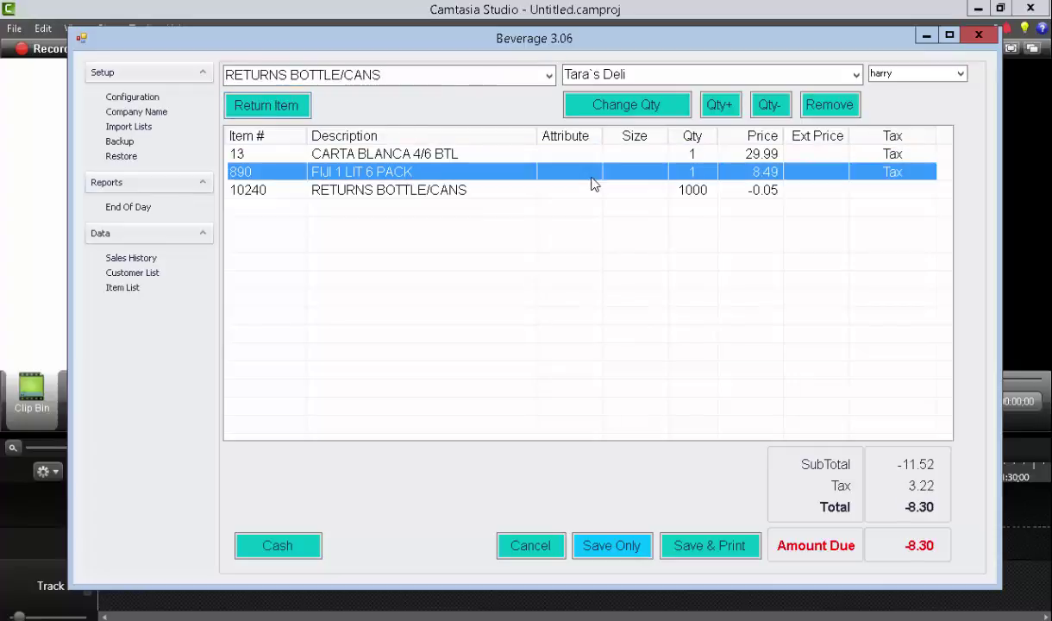
left_click(718, 105)
left_click(719, 105)
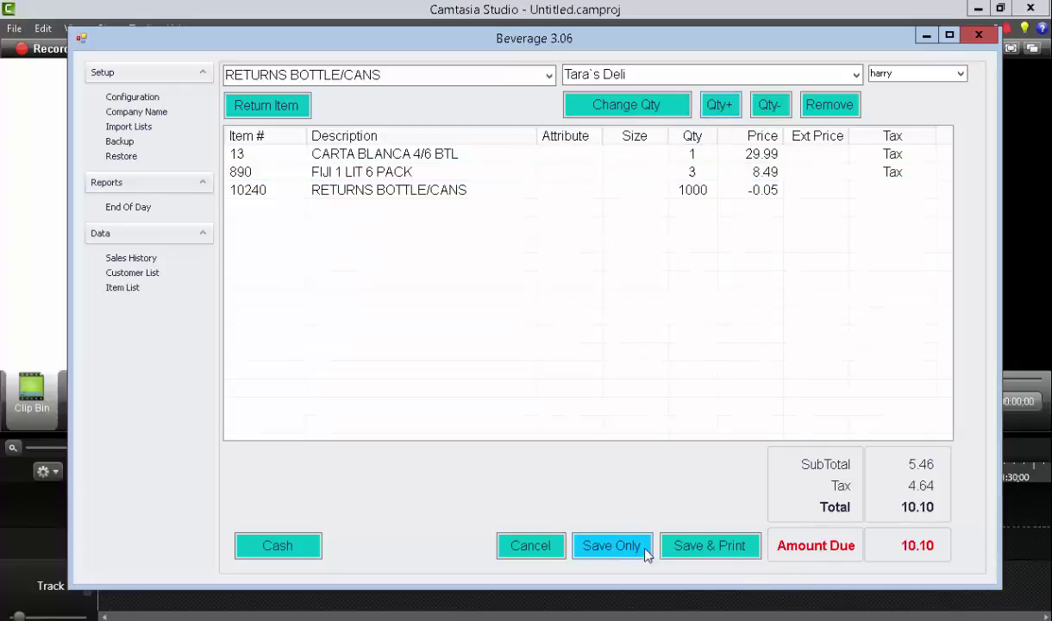
Save the 10.10 sale with Save & Print and close the receipt preview.
left_click(707, 546)
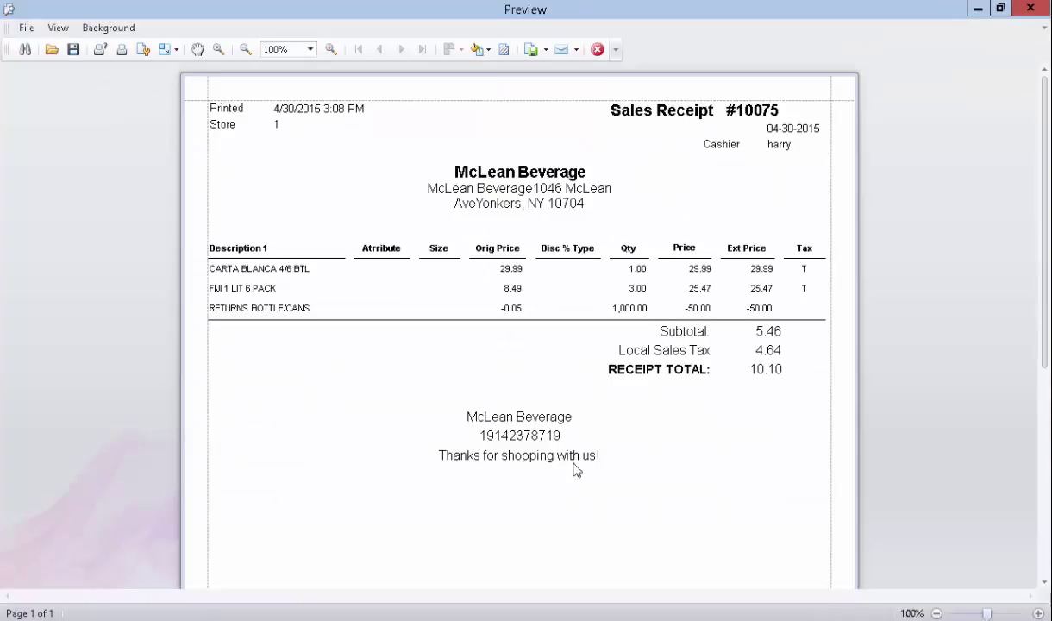
left_click(597, 50)
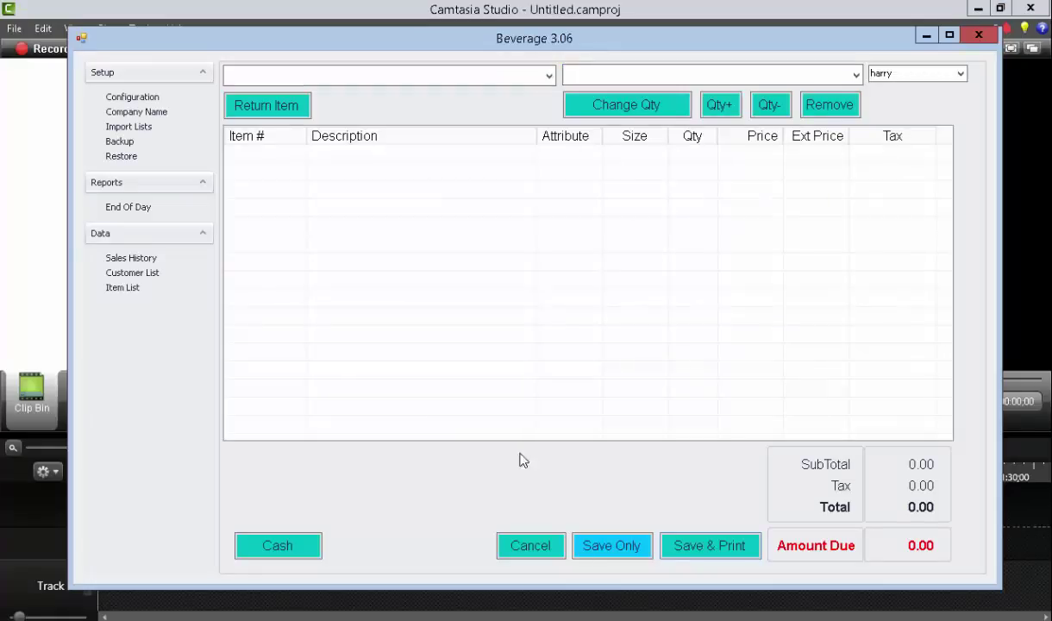